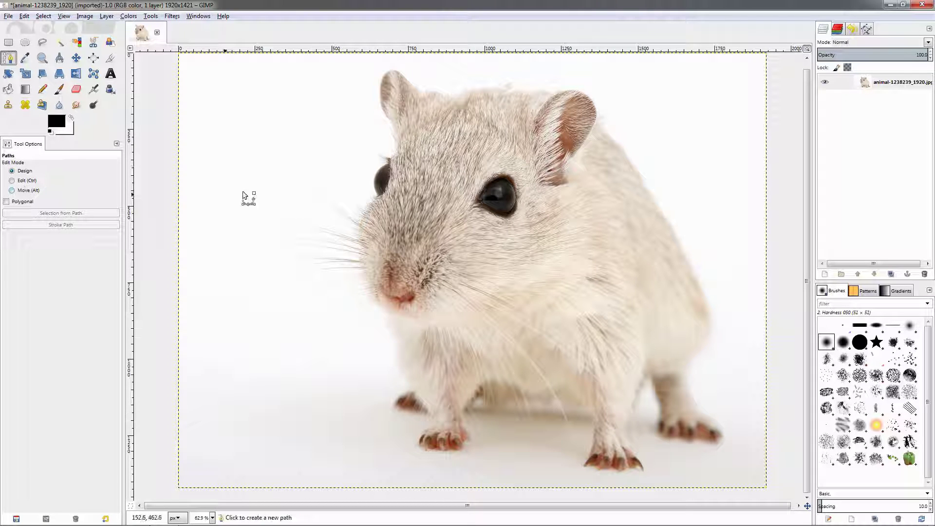
Step: Start a path in the white area beside the gerbil's face with five anchors joined by straight segments
{"action": "left_click", "coordinate": [266, 139]}
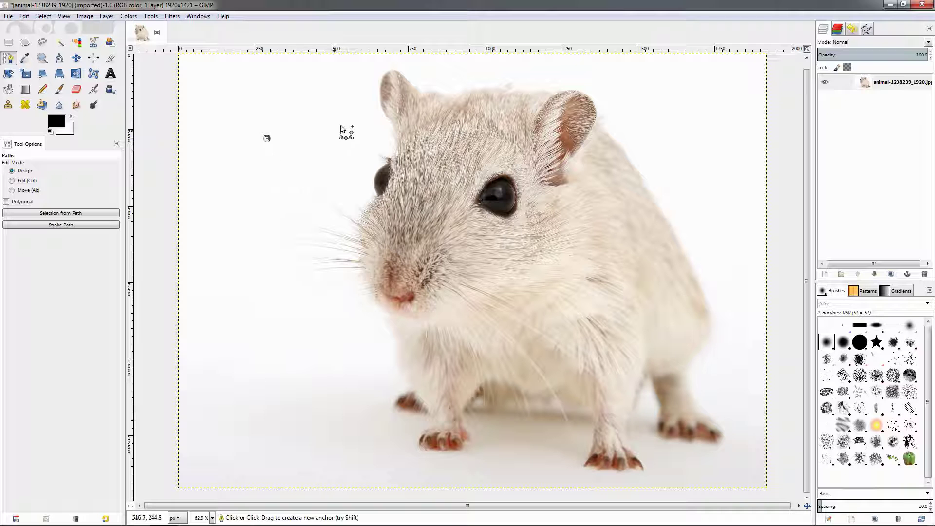
{"action": "left_click", "coordinate": [356, 118]}
{"action": "left_click", "coordinate": [360, 192]}
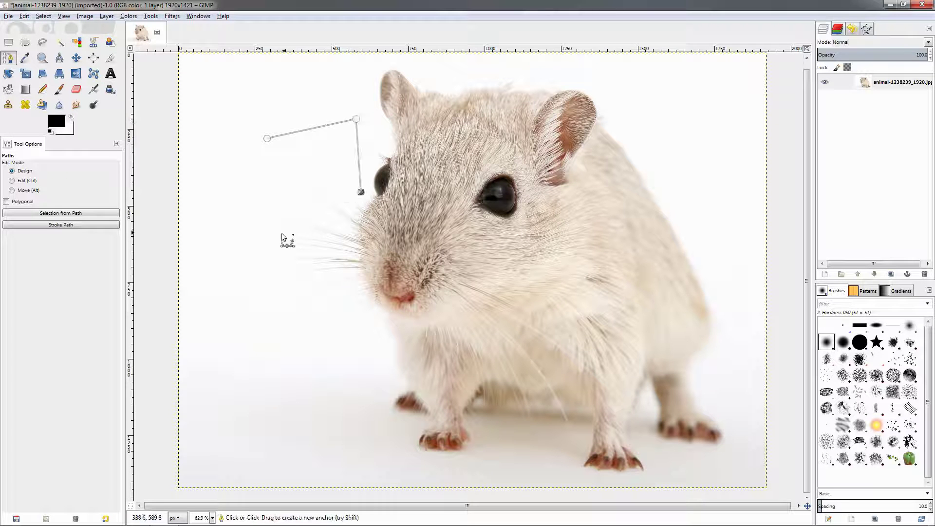
{"action": "left_click", "coordinate": [280, 234]}
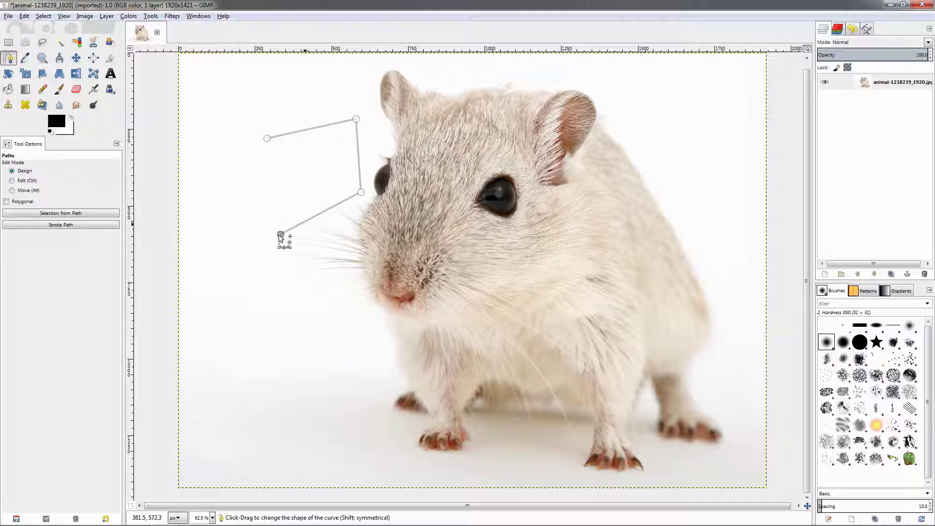
{"action": "left_click", "coordinate": [238, 188]}
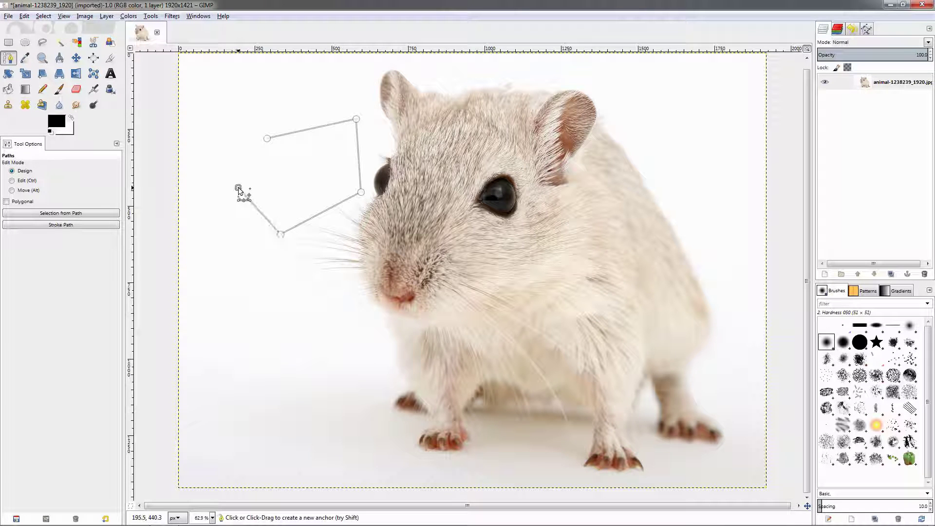
Step: Curve the segment at the fifth anchor and extend the path upward with two curved segments toward the image's upper edge
{"action": "left_click_drag", "start_coordinate": [238, 188], "coordinate": [249, 158]}
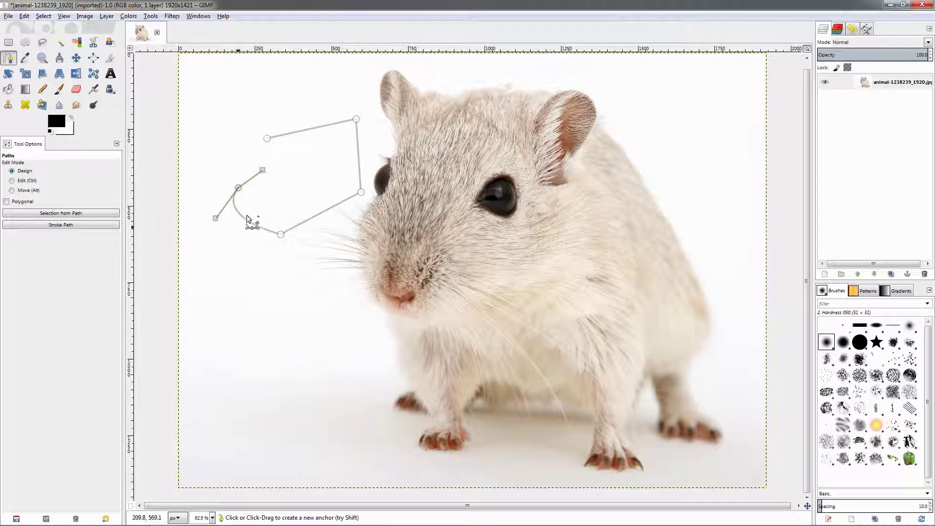
{"action": "left_click_drag", "start_coordinate": [264, 174], "coordinate": [205, 175]}
{"action": "left_click_drag", "start_coordinate": [216, 129], "coordinate": [249, 121]}
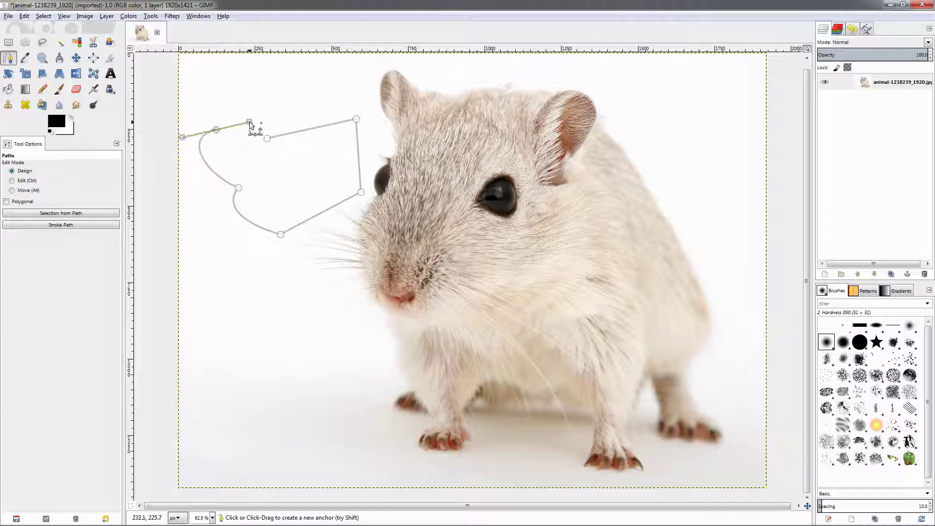
{"action": "left_click", "coordinate": [250, 67]}
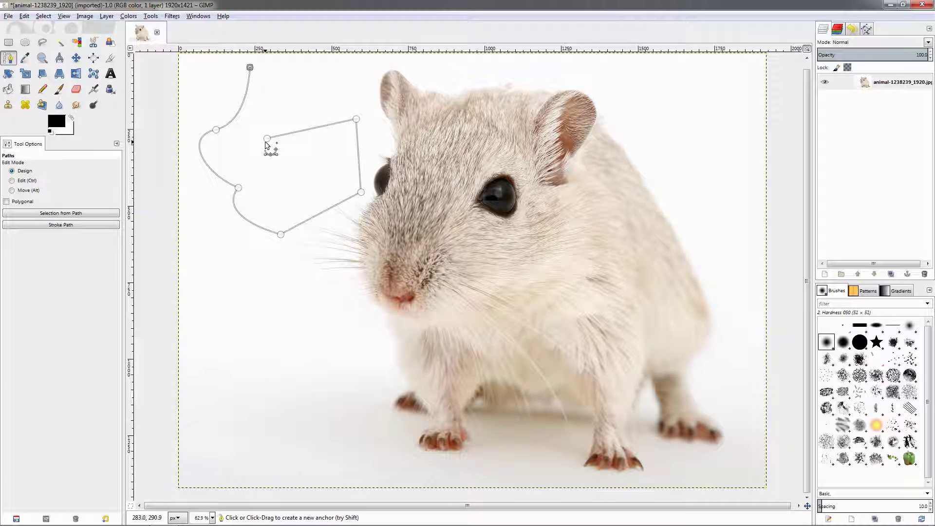
Step: Close the path by connecting its end anchor to the first anchor
{"action": "key", "text": "ctrl"}
{"action": "key", "text": "ctrl"}
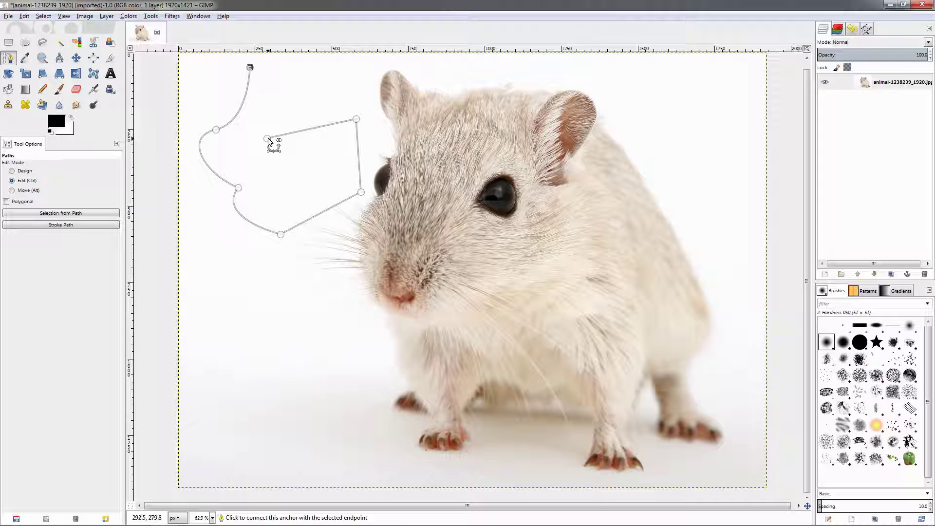
{"action": "left_click", "coordinate": [268, 139], "text": "ctrl"}
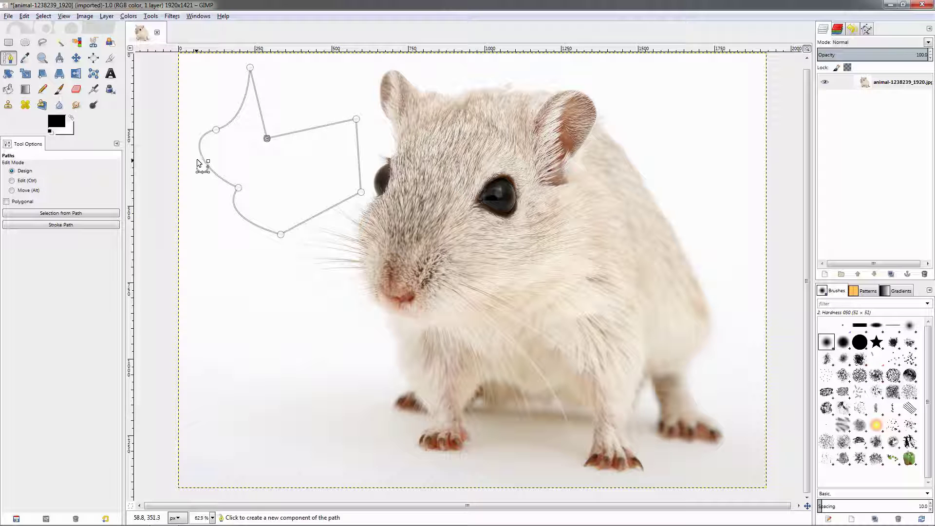
Step: Reposition the closing, topmost and lower-right anchors of the path, and bend its upper-right straight segment outward into an arc
{"action": "left_click", "coordinate": [215, 125]}
{"action": "left_click_drag", "start_coordinate": [215, 127], "coordinate": [278, 132]}
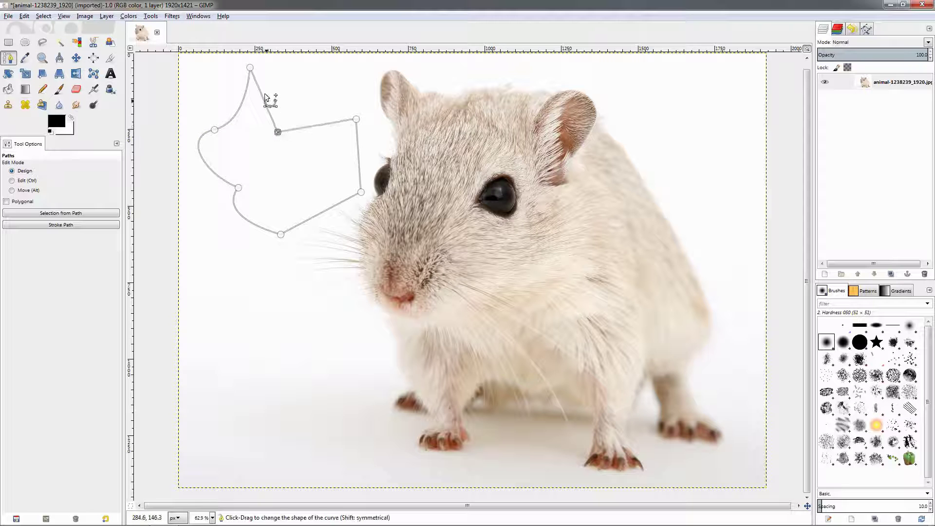
{"action": "left_click_drag", "start_coordinate": [250, 68], "coordinate": [238, 76]}
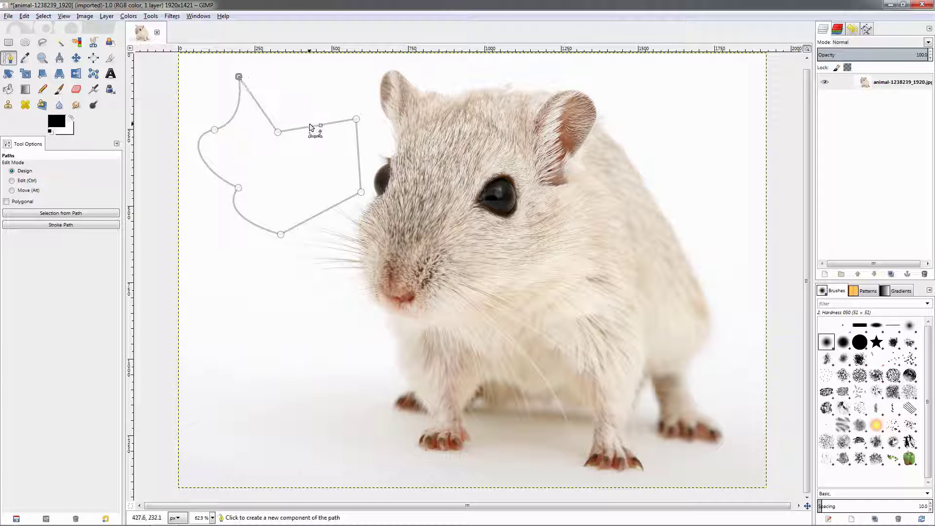
{"action": "left_click_drag", "start_coordinate": [314, 129], "coordinate": [362, 86]}
{"action": "left_click_drag", "start_coordinate": [360, 191], "coordinate": [345, 204]}
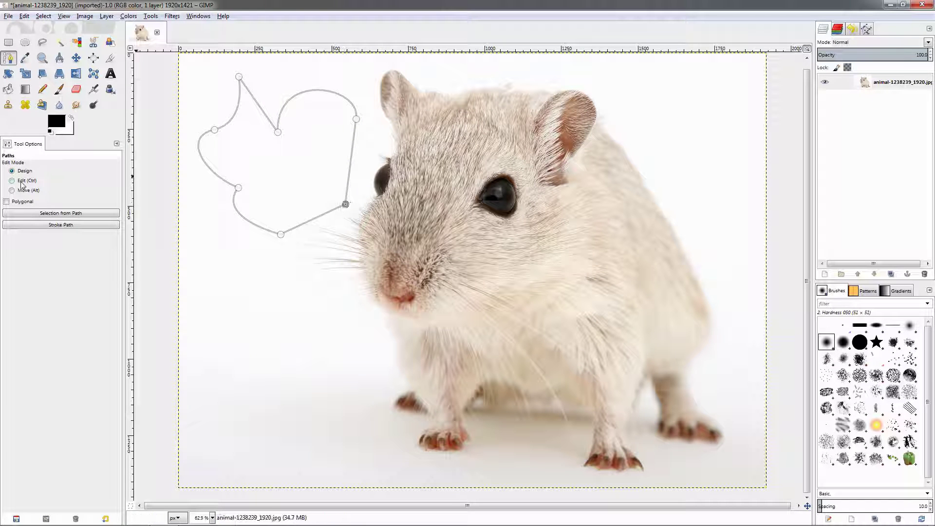
Step: In Edit mode, insert one anchor on the path's upper arc and one on its right side, rounding that side with the handles
{"action": "left_click_drag", "start_coordinate": [297, 94], "coordinate": [305, 86]}
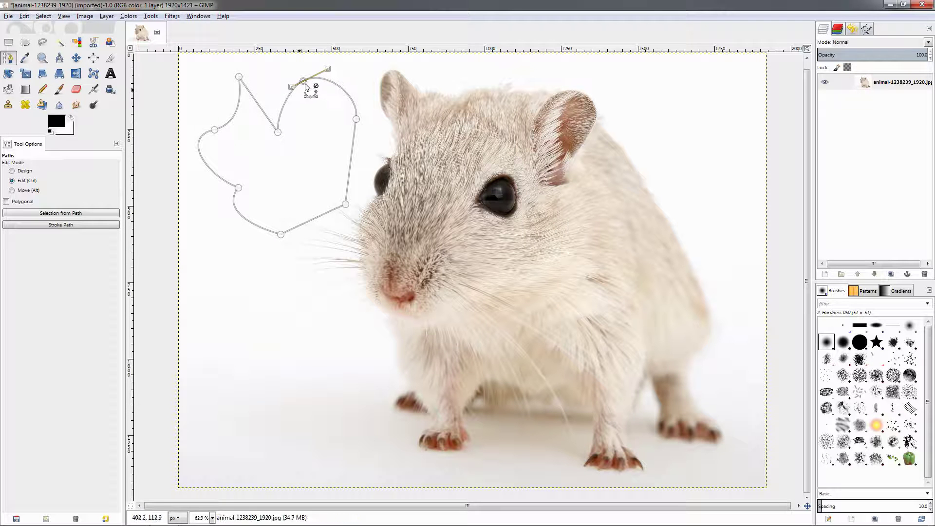
{"action": "left_click", "coordinate": [356, 163]}
{"action": "left_click_drag", "start_coordinate": [349, 170], "coordinate": [370, 168]}
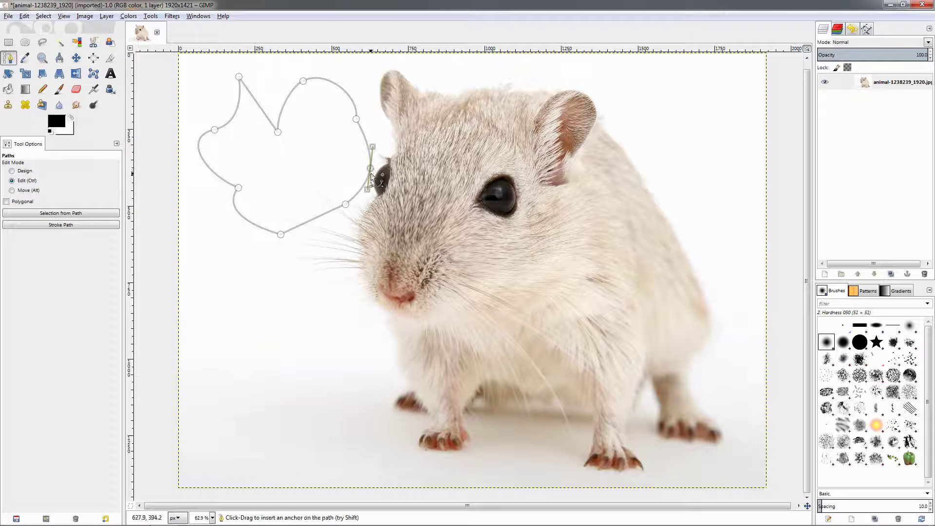
{"action": "left_click_drag", "start_coordinate": [371, 169], "coordinate": [373, 141]}
{"action": "left_click_drag", "start_coordinate": [371, 188], "coordinate": [371, 201]}
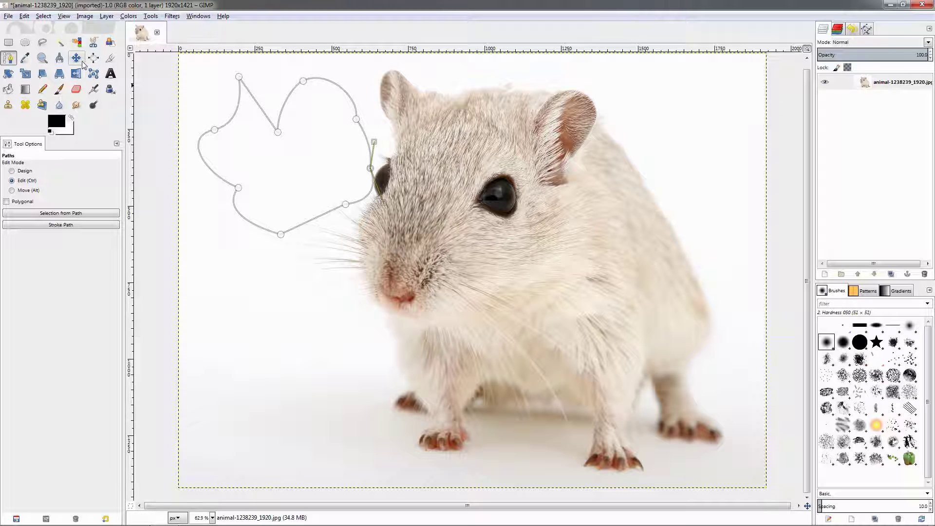
Step: Leave the active path by switching to the Move tool and back to Paths, and show the Paths dialog
{"action": "key", "text": "m"}
{"action": "key", "text": "b"}
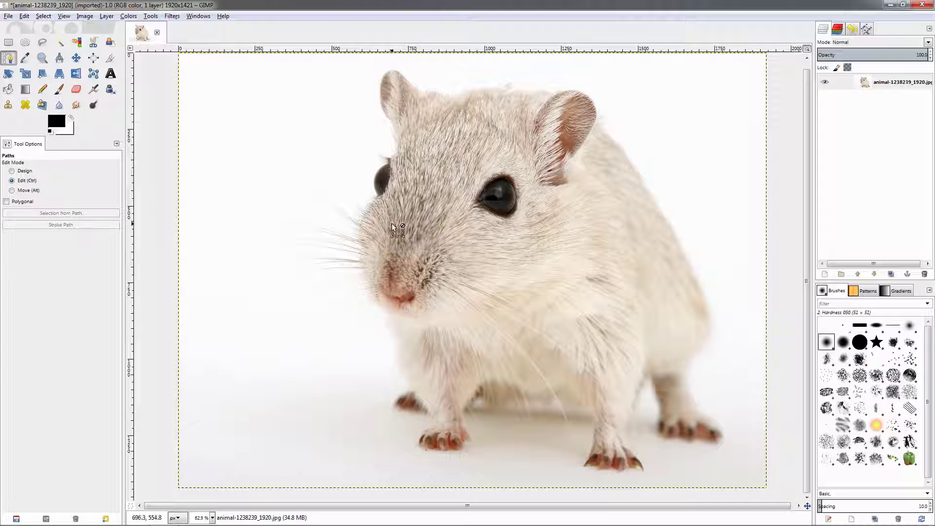
{"action": "left_click", "coordinate": [867, 30]}
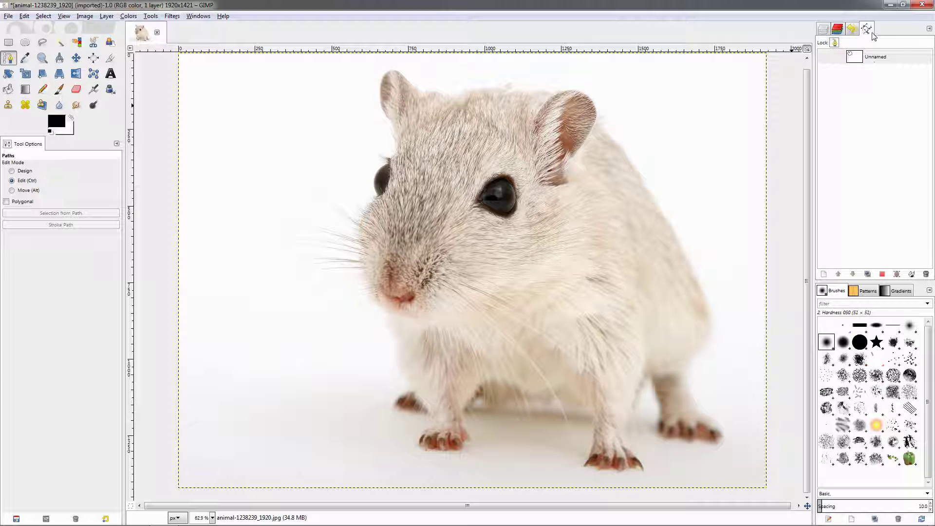
Step: Detach the Paths dialog into a floating window and close it
{"action": "left_click_drag", "start_coordinate": [870, 31], "coordinate": [822, 73]}
{"action": "left_click_drag", "start_coordinate": [579, 131], "coordinate": [608, 125]}
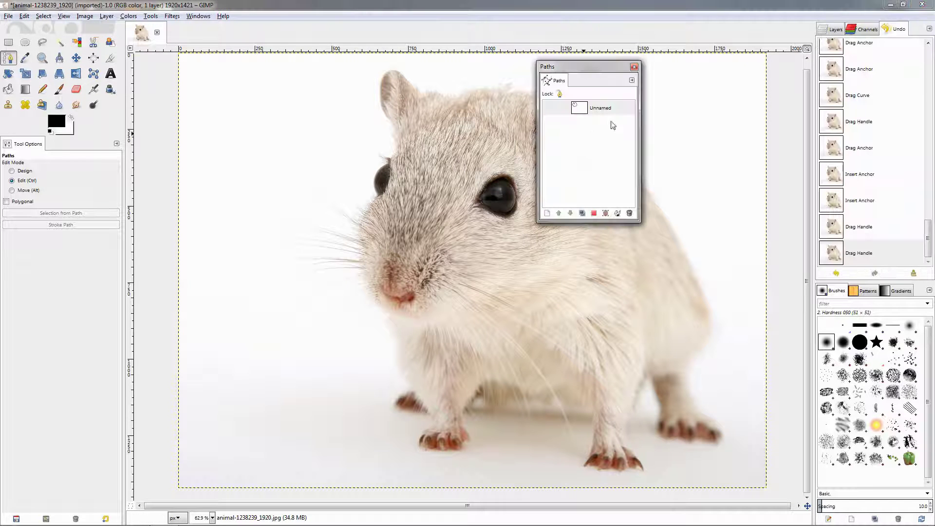
{"action": "left_click", "coordinate": [635, 69]}
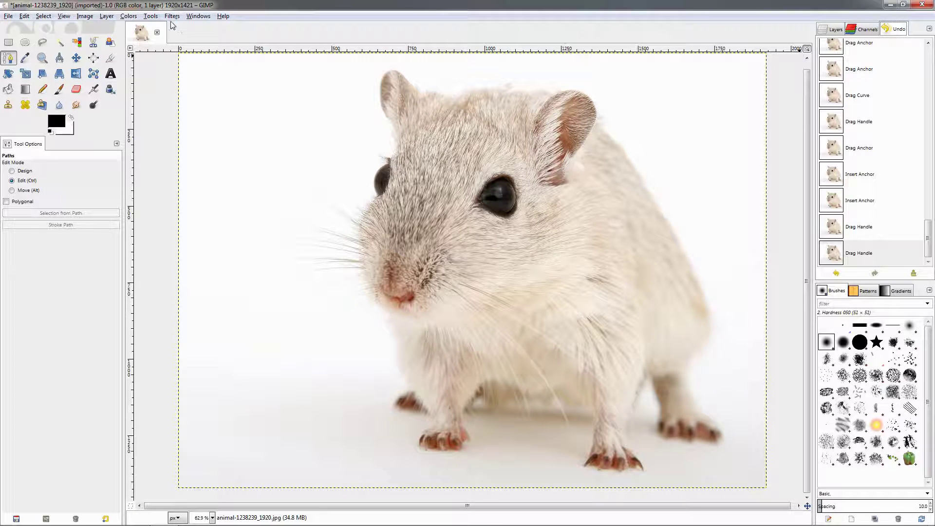
Step: Reopen the Paths dialog from the dockable dialogs
{"action": "left_click", "coordinate": [199, 16]}
{"action": "mouse_move", "coordinate": [204, 37]}
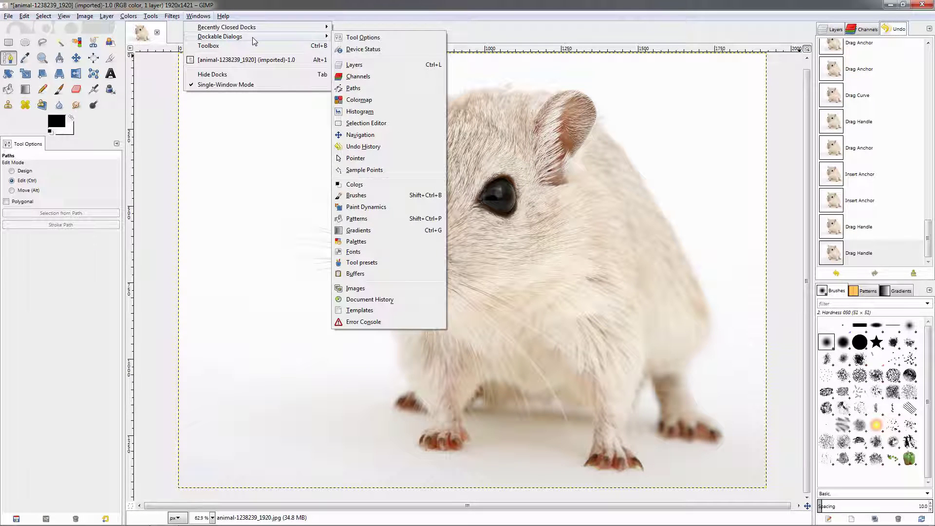
{"action": "left_click", "coordinate": [361, 91]}
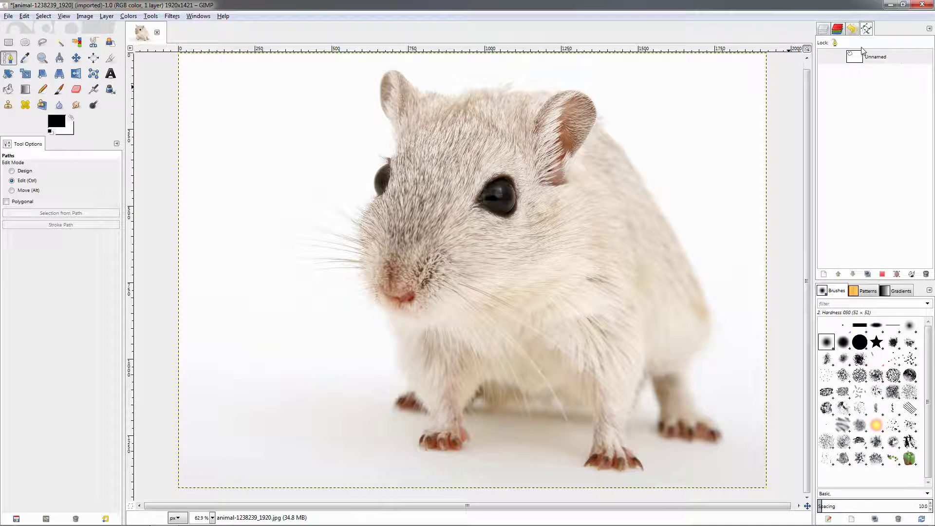
Step: Make the drawn path visible in the image with its editable anchors, and delete it from the path list
{"action": "left_click", "coordinate": [824, 58]}
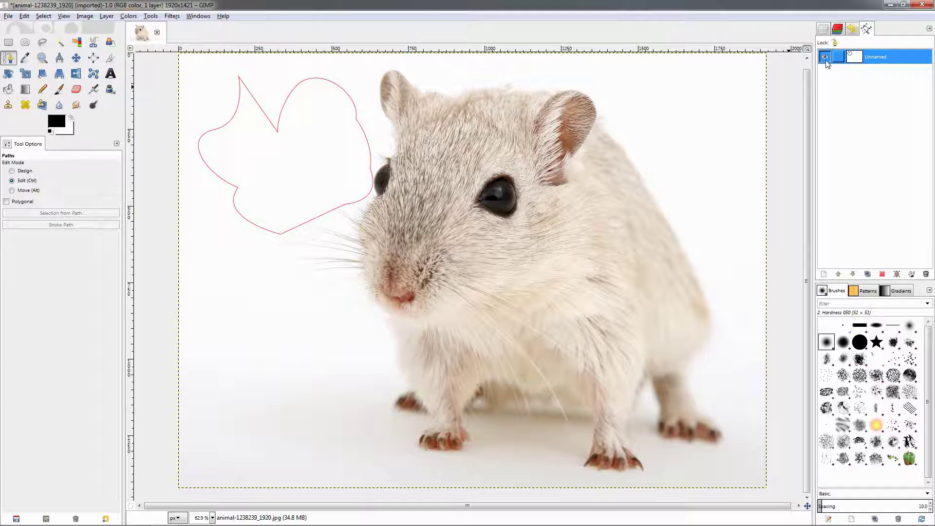
{"action": "left_click", "coordinate": [277, 132], "text": "ctrl"}
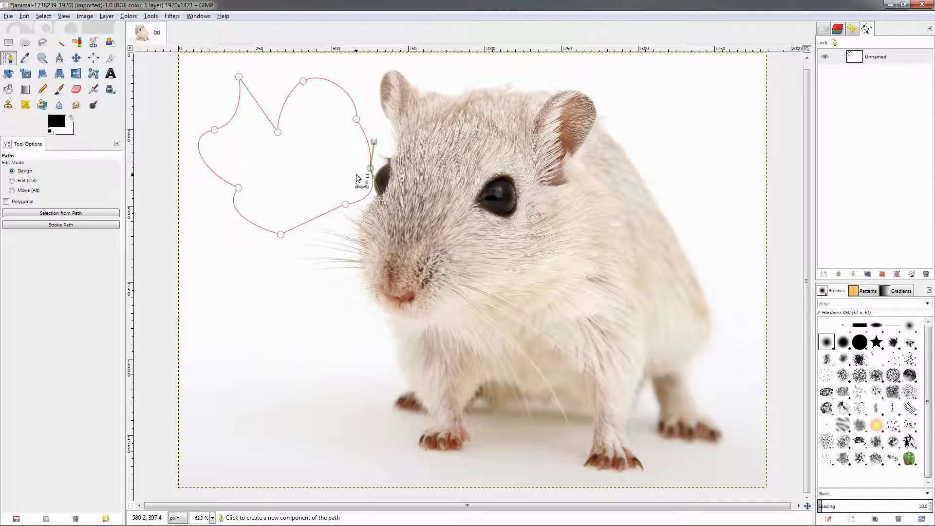
{"action": "left_click", "coordinate": [871, 66]}
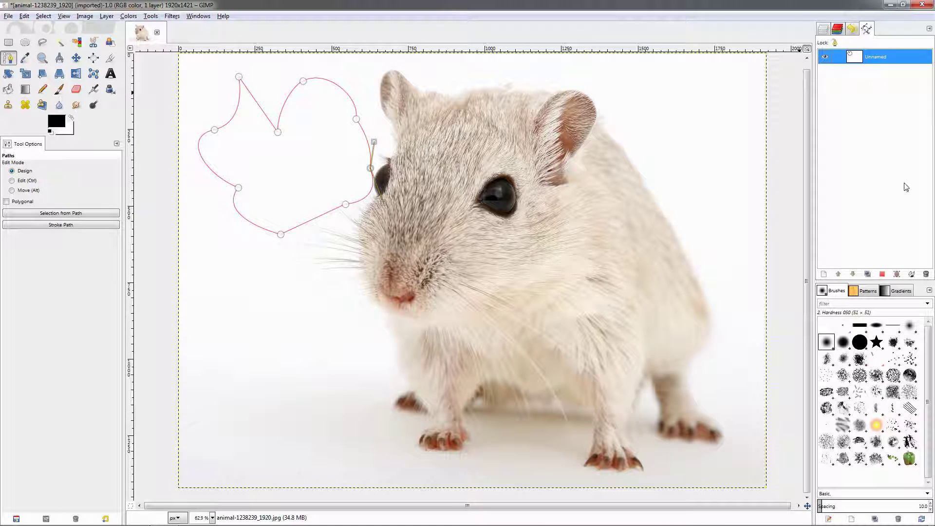
{"action": "left_click", "coordinate": [926, 274]}
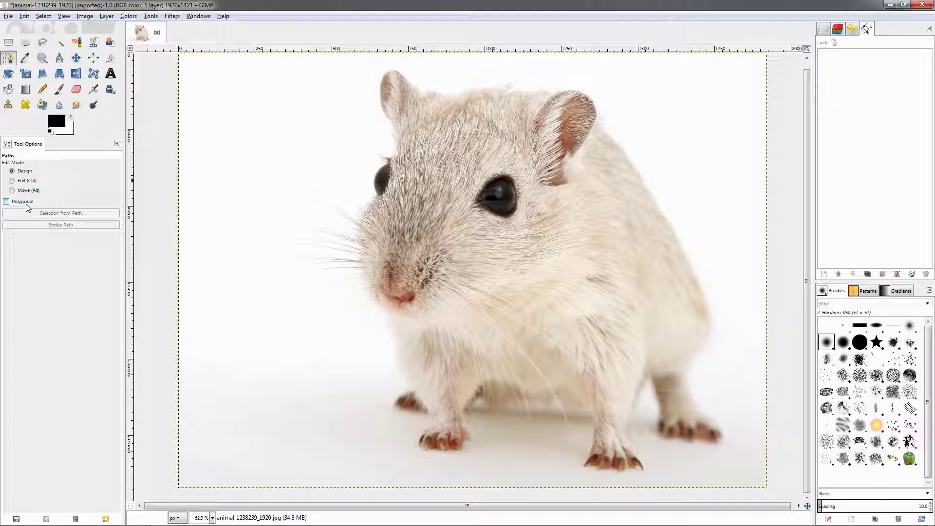
Step: Draw a closed four-sided path beside the gerbil's face with the Polygonal option enabled, and create a selection from it
{"action": "left_click", "coordinate": [233, 149]}
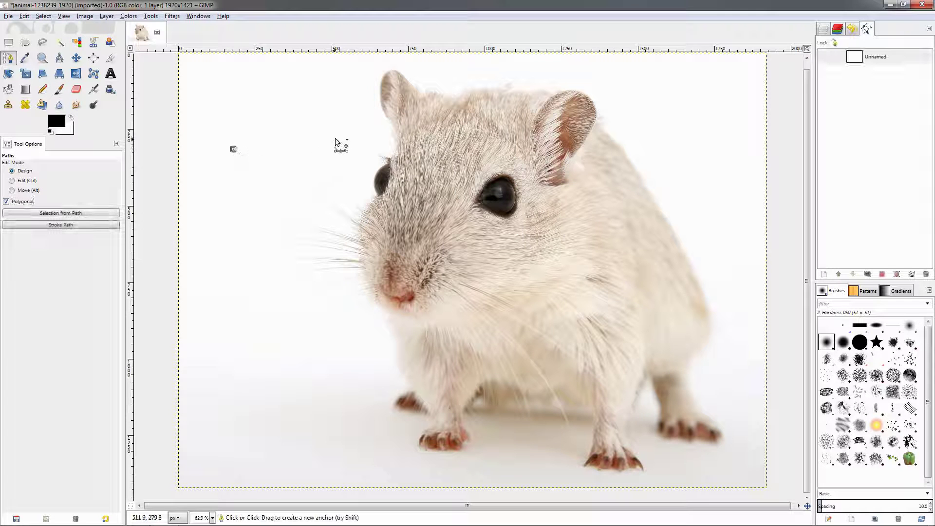
{"action": "left_click_drag", "start_coordinate": [335, 132], "coordinate": [349, 96]}
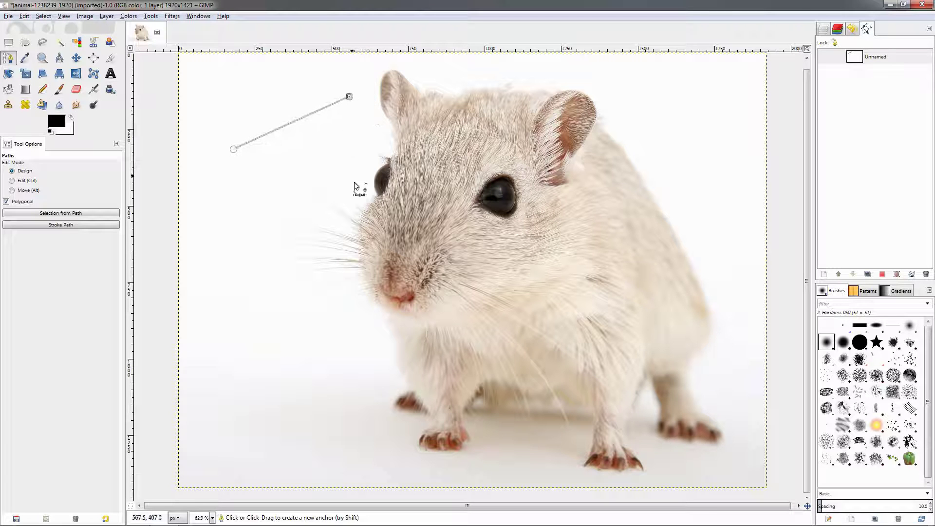
{"action": "left_click", "coordinate": [367, 220]}
{"action": "left_click", "coordinate": [242, 250]}
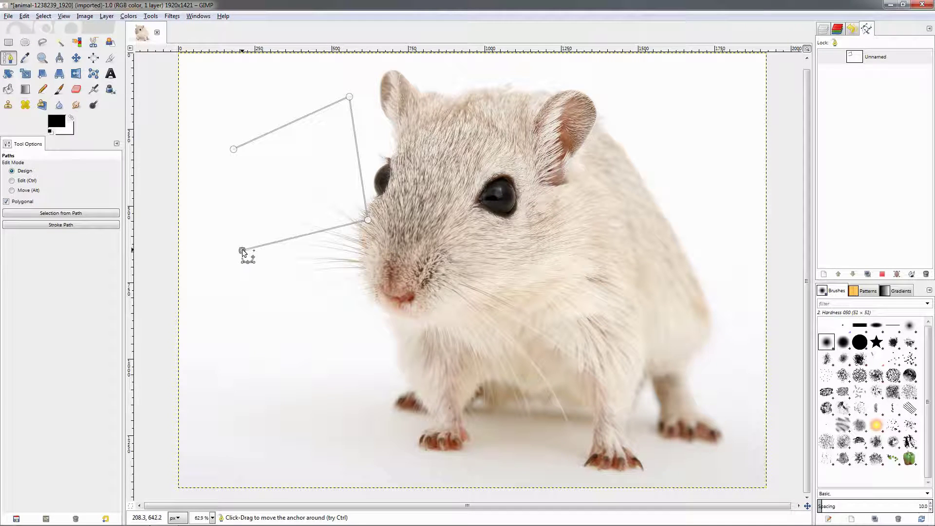
{"action": "left_click", "coordinate": [233, 150]}
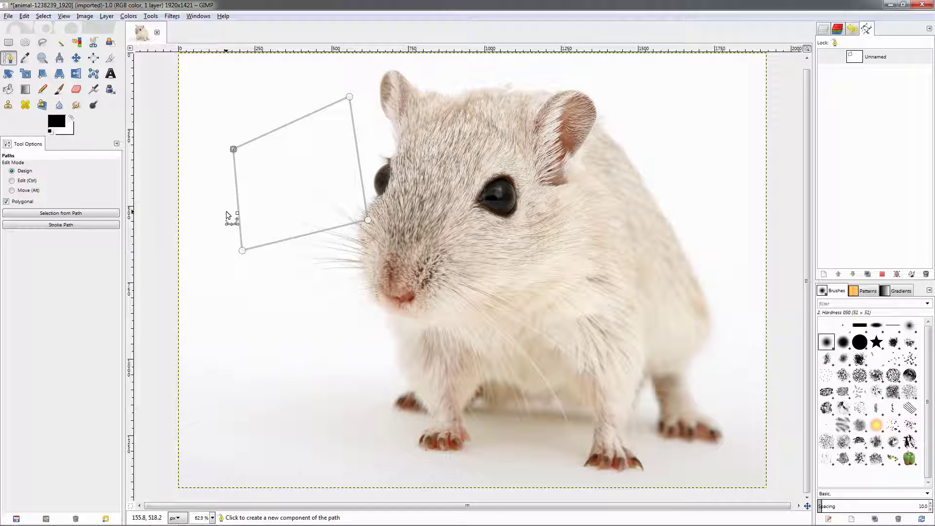
{"action": "left_click", "coordinate": [87, 213]}
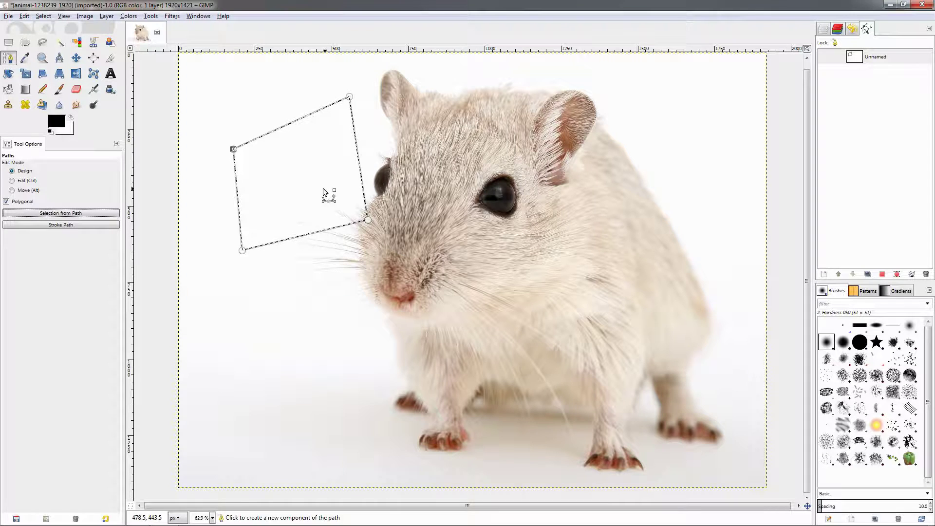
Step: Move the whole four-sided path onto the gerbil's cheek and shoulder in Move mode, and create a selection from it there
{"action": "left_click", "coordinate": [27, 191]}
{"action": "mouse_move", "coordinate": [246, 151]}
{"action": "left_mouse_down"}
{"action": "mouse_move", "coordinate": [292, 141]}
{"action": "mouse_move", "coordinate": [518, 185]}
{"action": "mouse_move", "coordinate": [519, 195]}
{"action": "left_mouse_up"}
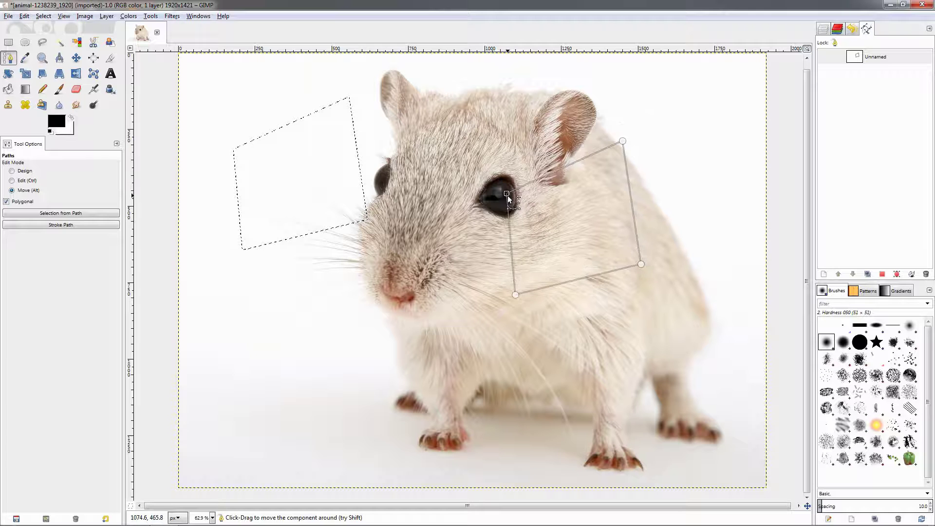
{"action": "left_click", "coordinate": [42, 213]}
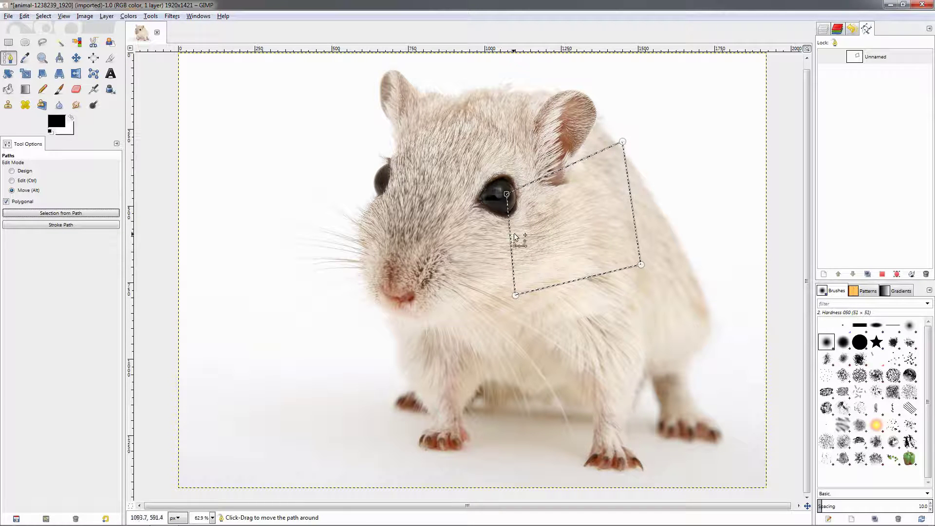
Step: Delete the four-sided path and create a new path from the remaining selection
{"action": "left_click", "coordinate": [877, 57]}
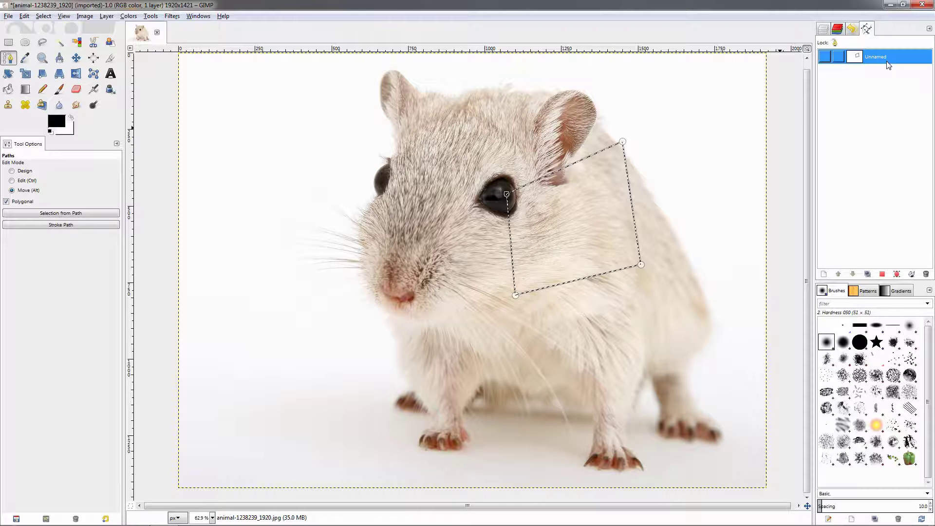
{"action": "left_click", "coordinate": [925, 274]}
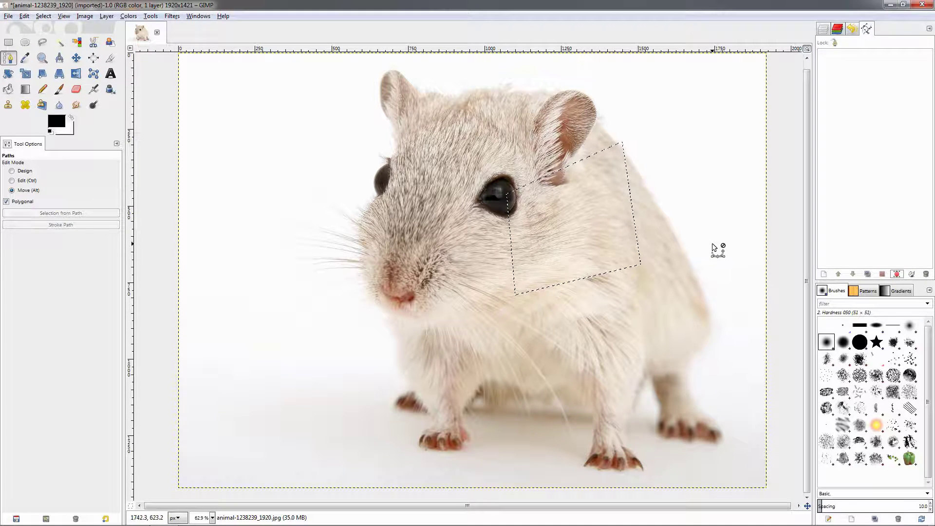
{"action": "left_click", "coordinate": [896, 275]}
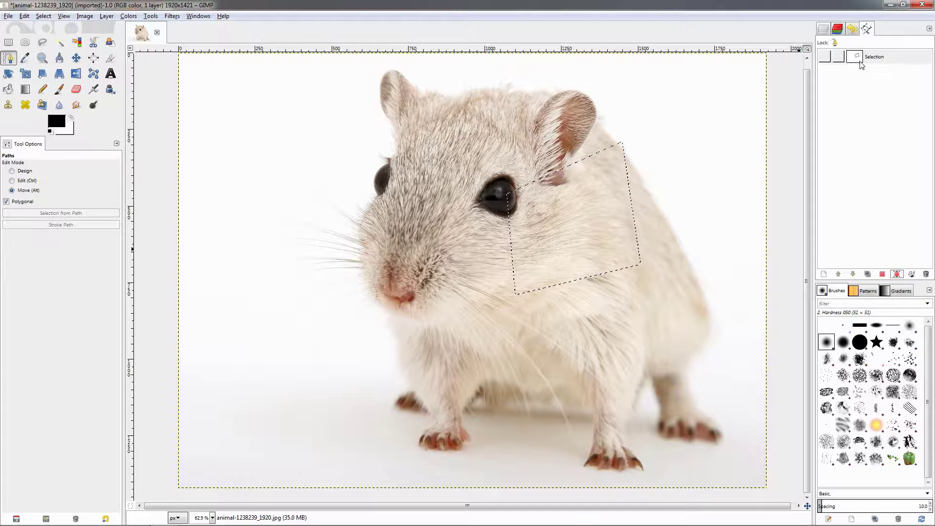
Step: Make the path created from the selection visible and show its anchors for editing in the image
{"action": "left_click", "coordinate": [824, 57]}
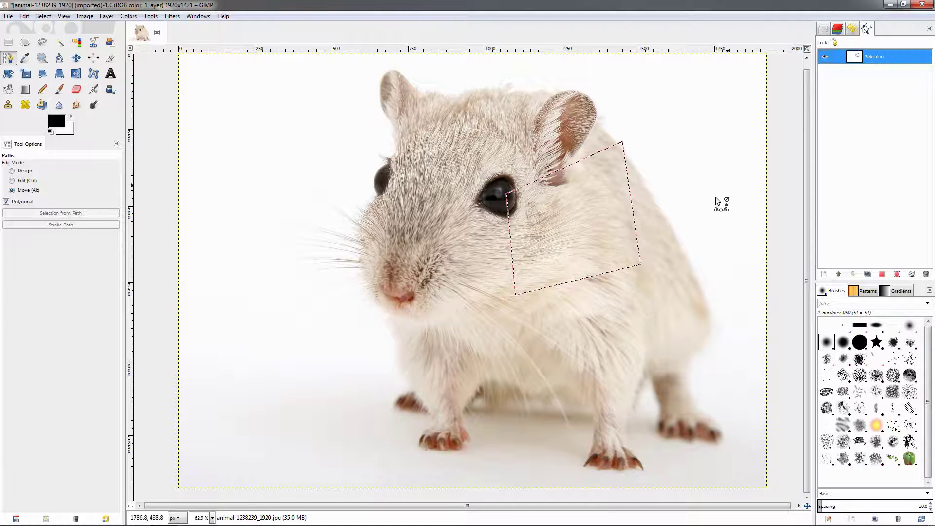
{"action": "left_click", "coordinate": [509, 214]}
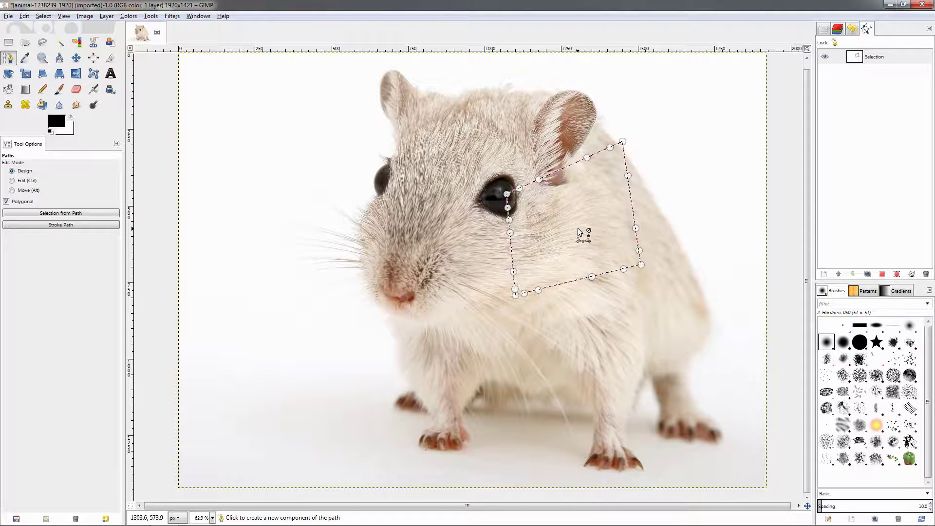
Step: Undo the path and selection on the gerbil's cheek, and delete the leftover path from the path list
{"action": "key", "text": "ctrl+z"}
{"action": "key", "text": "ctrl+z"}
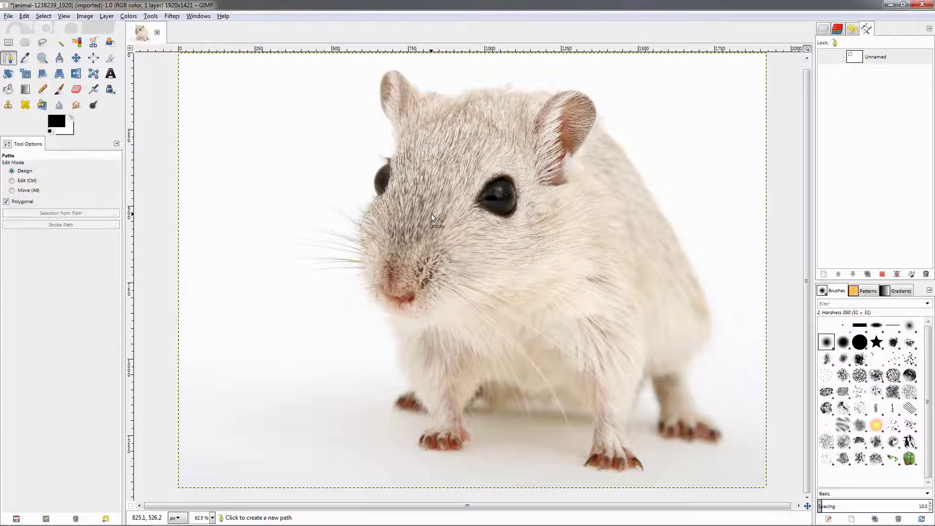
{"action": "left_click", "coordinate": [833, 207]}
{"action": "left_click", "coordinate": [926, 274]}
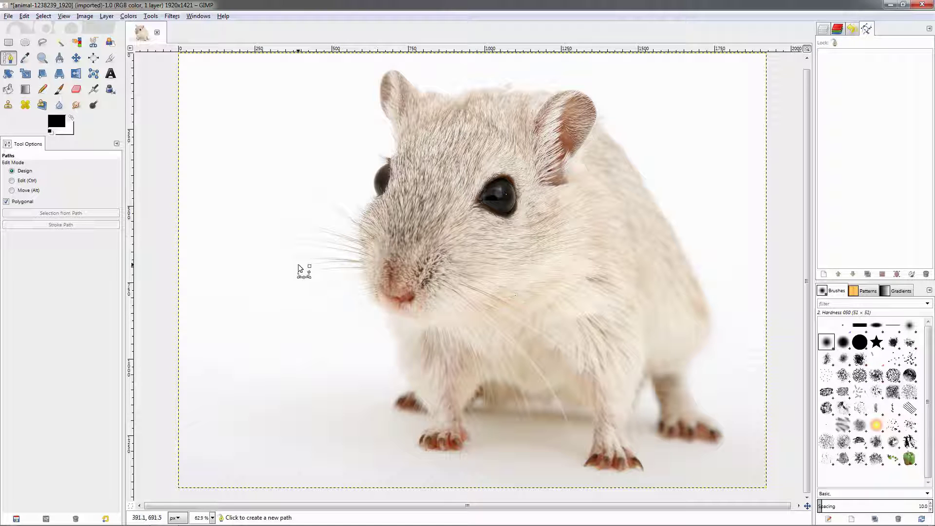
Step: Draw an open polygonal path with three anchors, rising from the blank area beside the whiskers to the gerbil's far ear
{"action": "left_click", "coordinate": [214, 228]}
{"action": "left_click", "coordinate": [333, 133]}
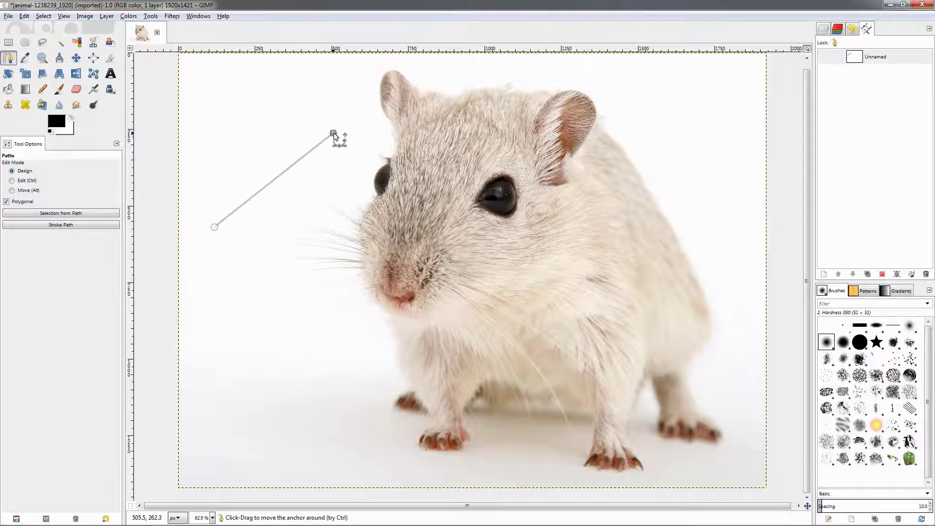
{"action": "left_click", "coordinate": [367, 84]}
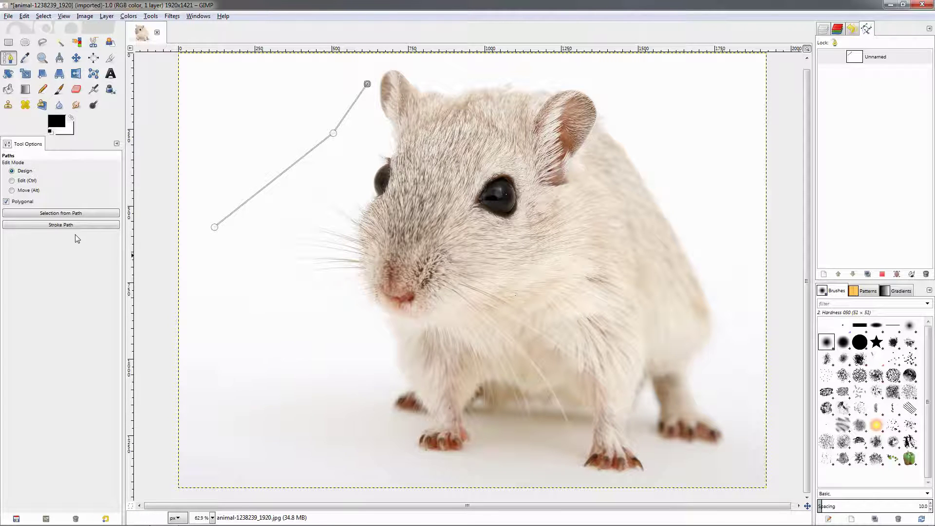
Step: Try stroking the open path with the Paintbrush as paint tool, and undo the stroke
{"action": "left_click", "coordinate": [86, 227]}
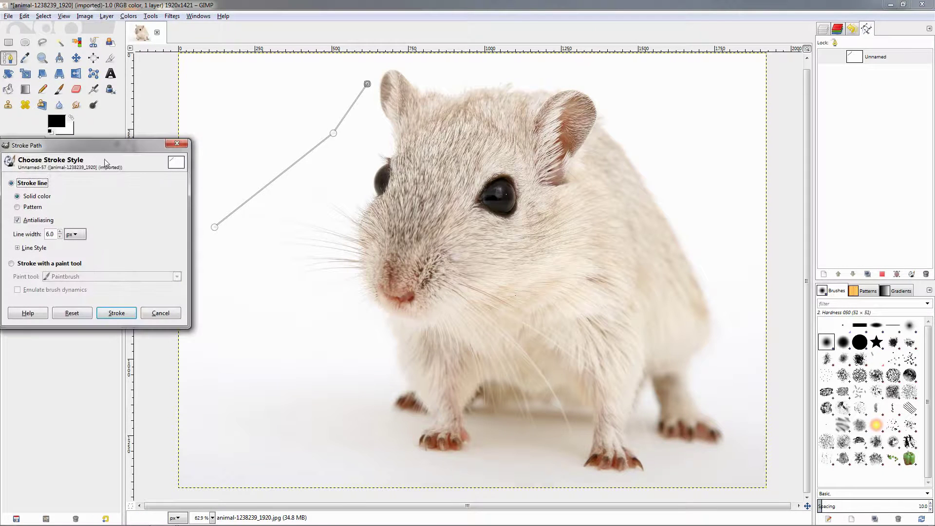
{"action": "left_click_drag", "start_coordinate": [103, 166], "coordinate": [148, 132]}
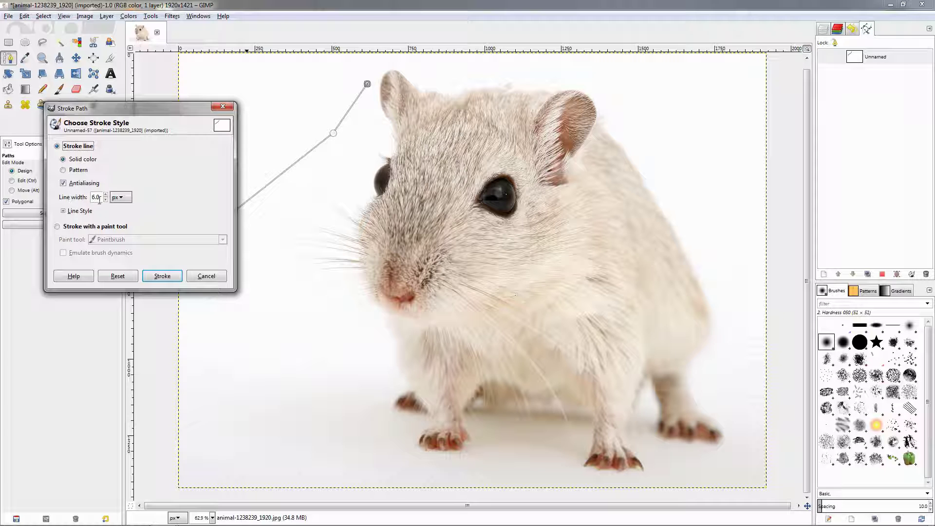
{"action": "left_click", "coordinate": [63, 210]}
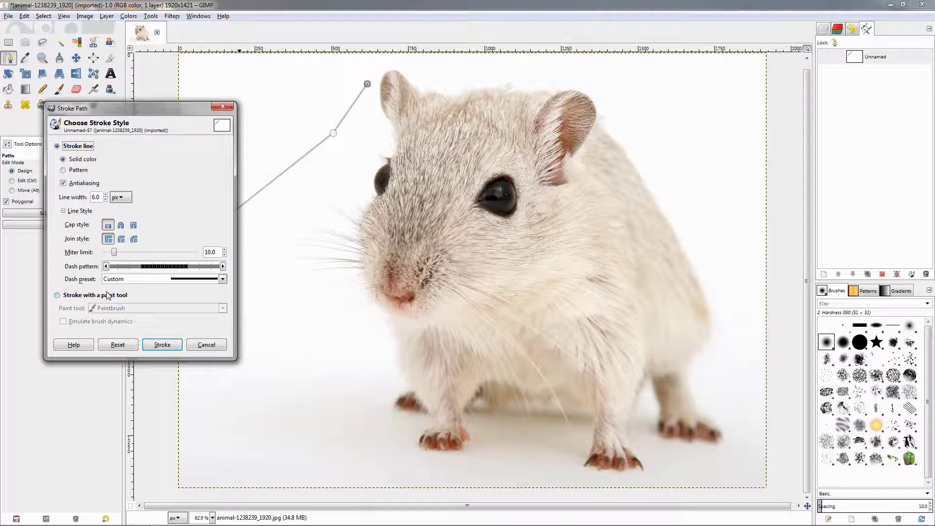
{"action": "left_click", "coordinate": [63, 295]}
{"action": "left_click", "coordinate": [124, 309]}
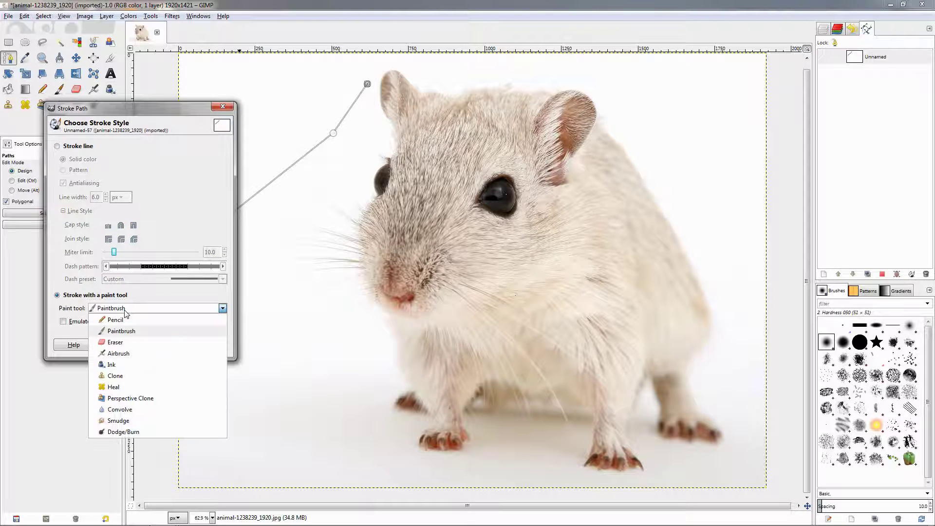
{"action": "left_click", "coordinate": [123, 332]}
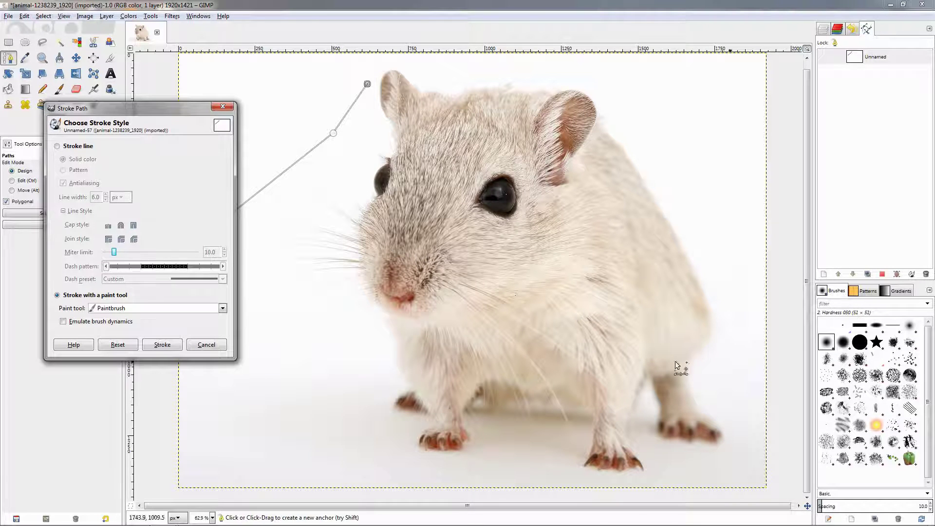
{"action": "left_click", "coordinate": [163, 346]}
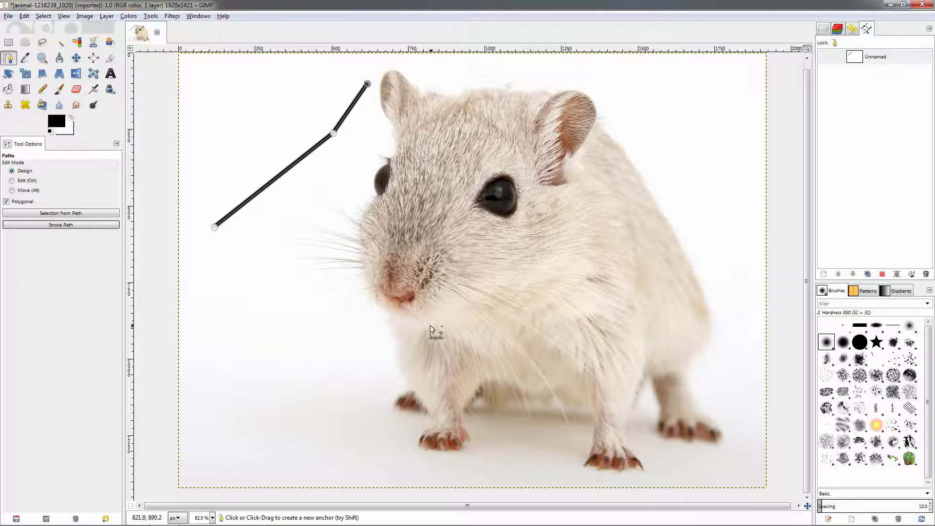
{"action": "key", "text": "ctrl+z"}
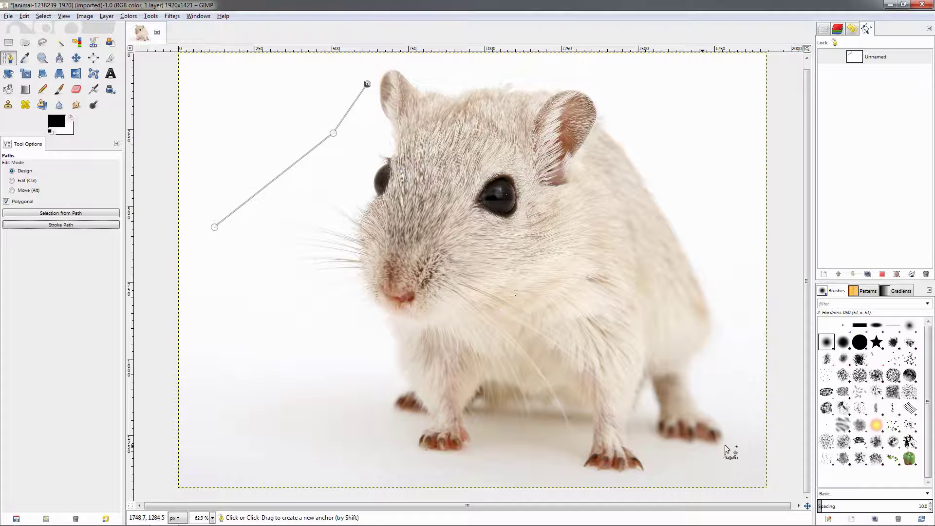
Step: Select the 2. Star brush and stroke the open path using the Paintbrush as paint tool
{"action": "left_click", "coordinate": [882, 349]}
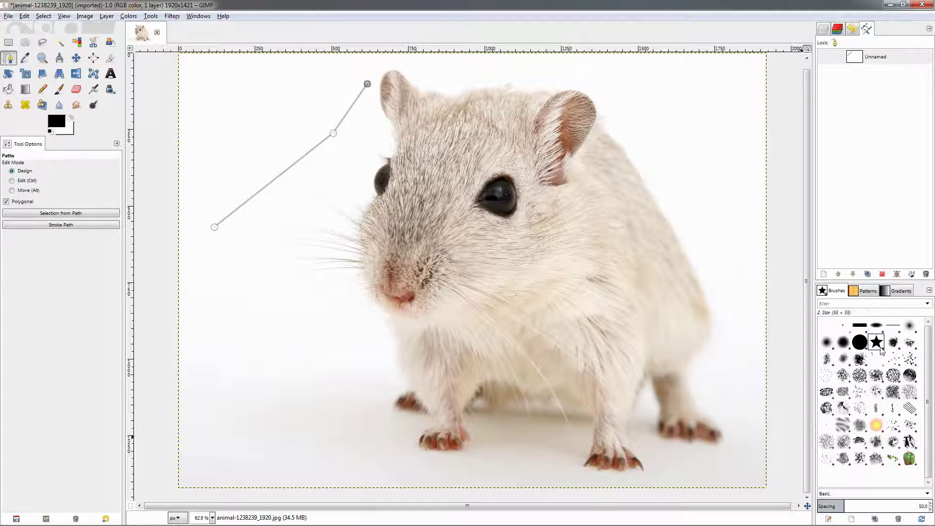
{"action": "left_click", "coordinate": [73, 225]}
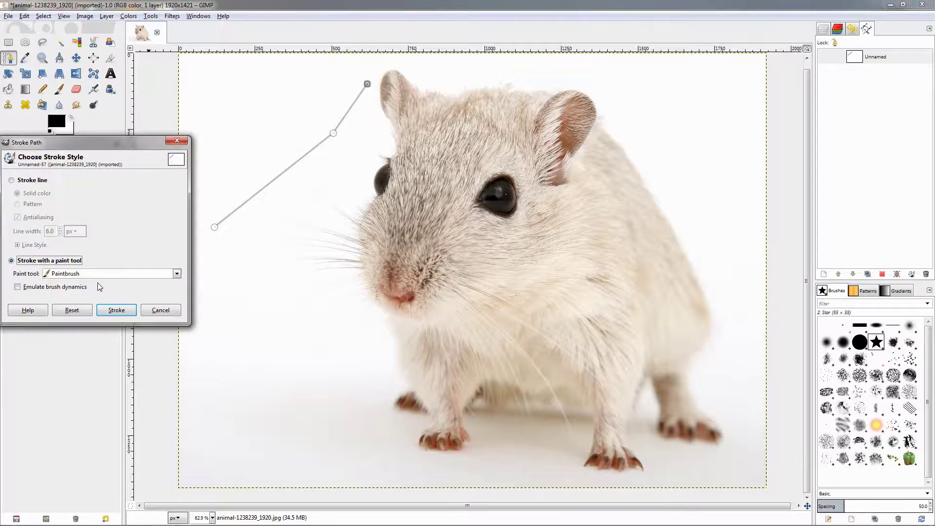
{"action": "left_click", "coordinate": [117, 309]}
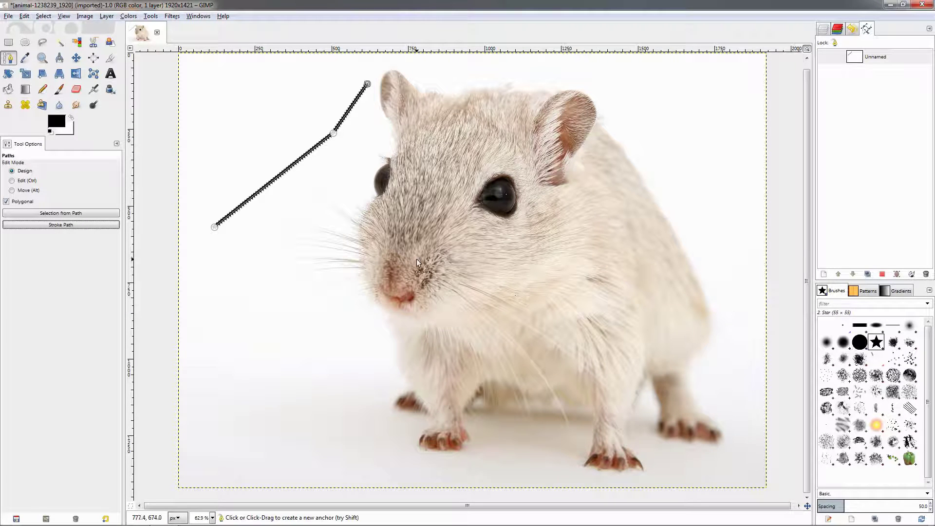
{"action": "left_click", "coordinate": [49, 225]}
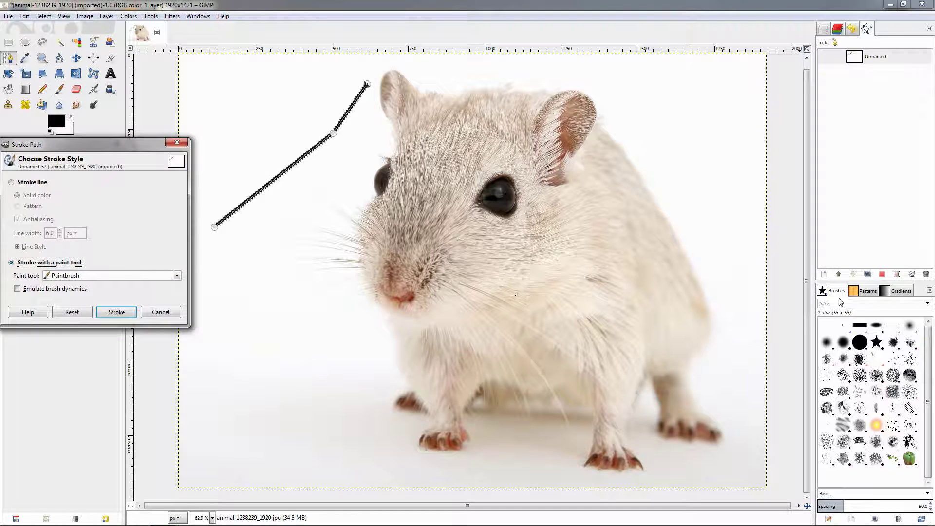
{"action": "left_click", "coordinate": [864, 291]}
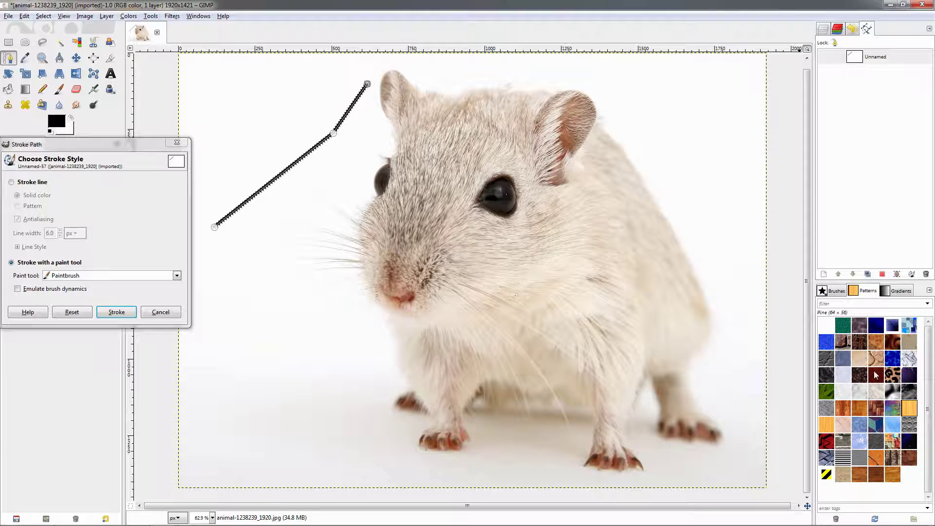
{"action": "left_click", "coordinate": [156, 313]}
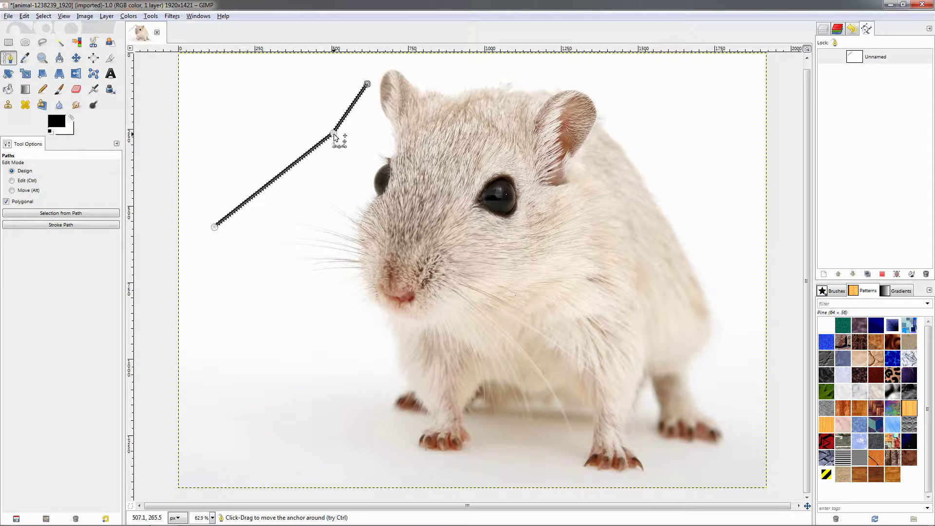
Step: Move the path's three anchors off the painted stroke: the middle one beside the far eye, the upper one to the ear, the lower one downward
{"action": "mouse_move", "coordinate": [333, 133]}
{"action": "left_mouse_down"}
{"action": "mouse_move", "coordinate": [361, 172]}
{"action": "mouse_move", "coordinate": [343, 206]}
{"action": "mouse_move", "coordinate": [319, 174]}
{"action": "mouse_move", "coordinate": [364, 170]}
{"action": "left_mouse_up"}
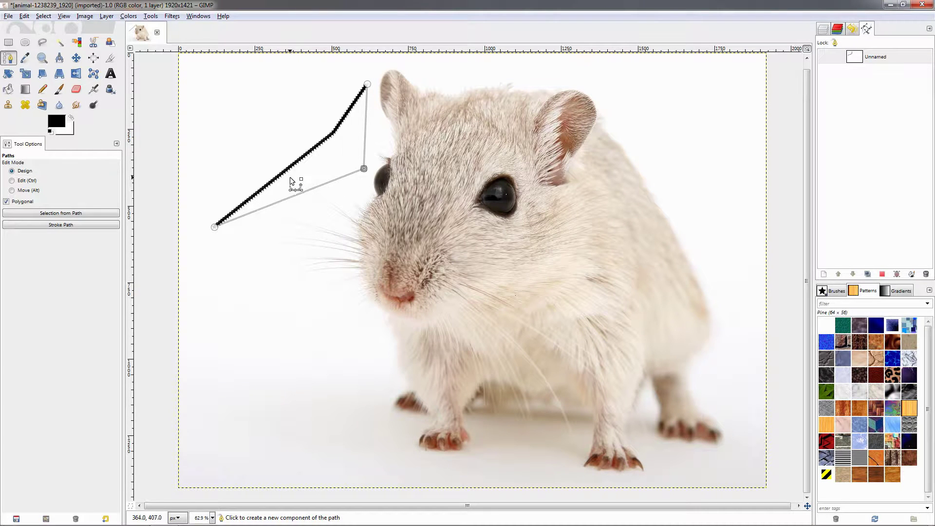
{"action": "left_click_drag", "start_coordinate": [368, 85], "coordinate": [378, 85]}
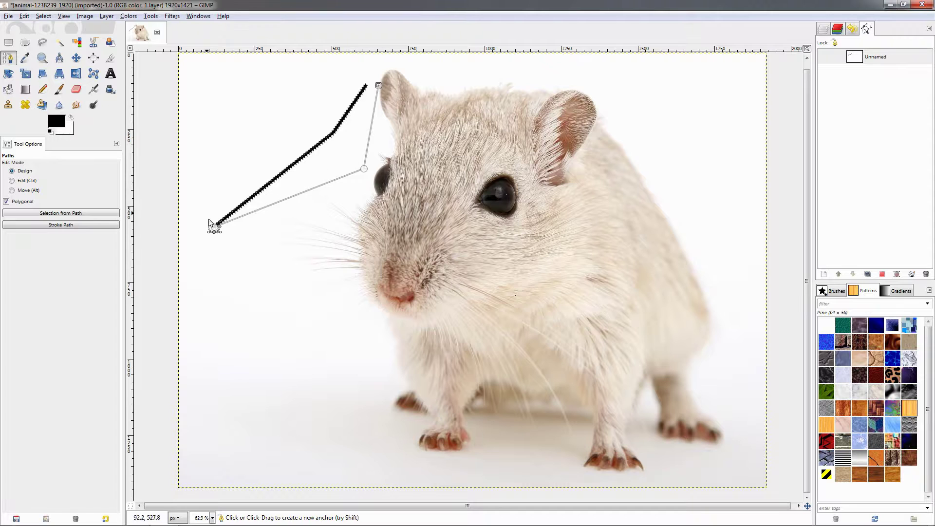
{"action": "left_click_drag", "start_coordinate": [214, 227], "coordinate": [216, 257]}
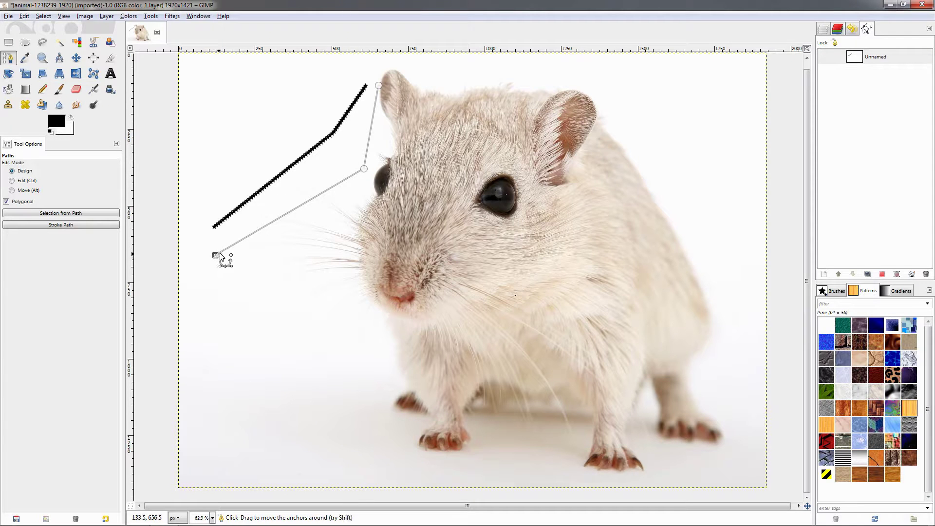